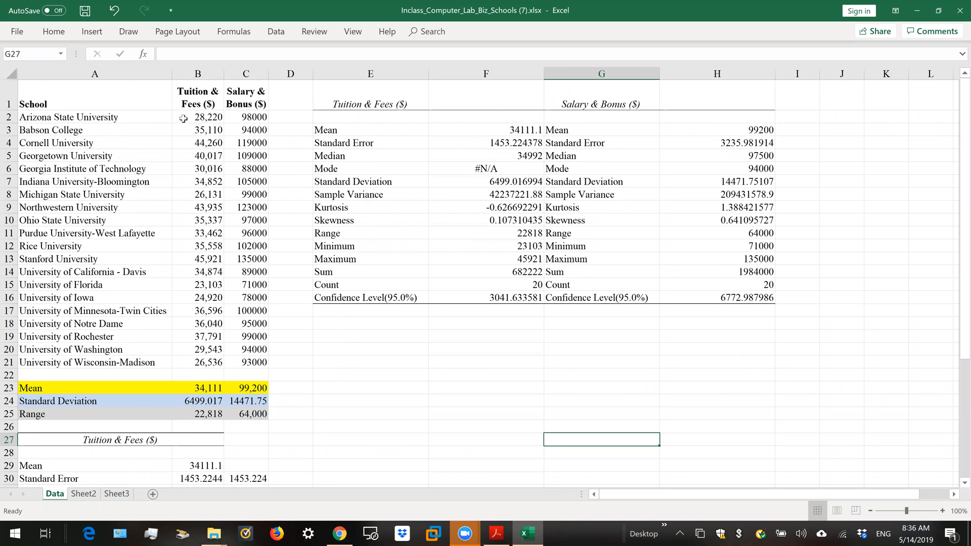
# Create a PivotTable on a new worksheet from the Tuition & Fees column, range Data!$B$1:$B$21.
pyautogui.moveTo(183, 118); pyautogui.dragTo(217, 363)
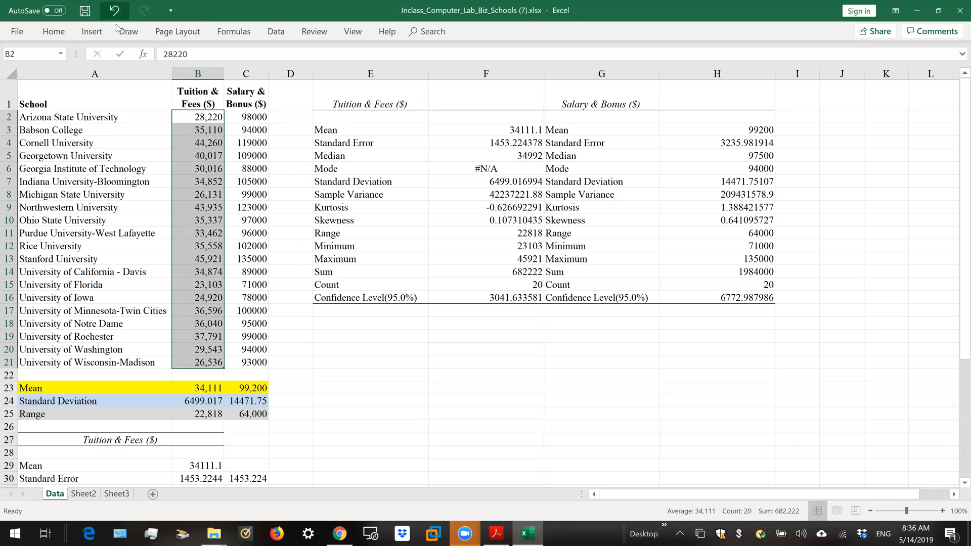
pyautogui.click(91, 33)
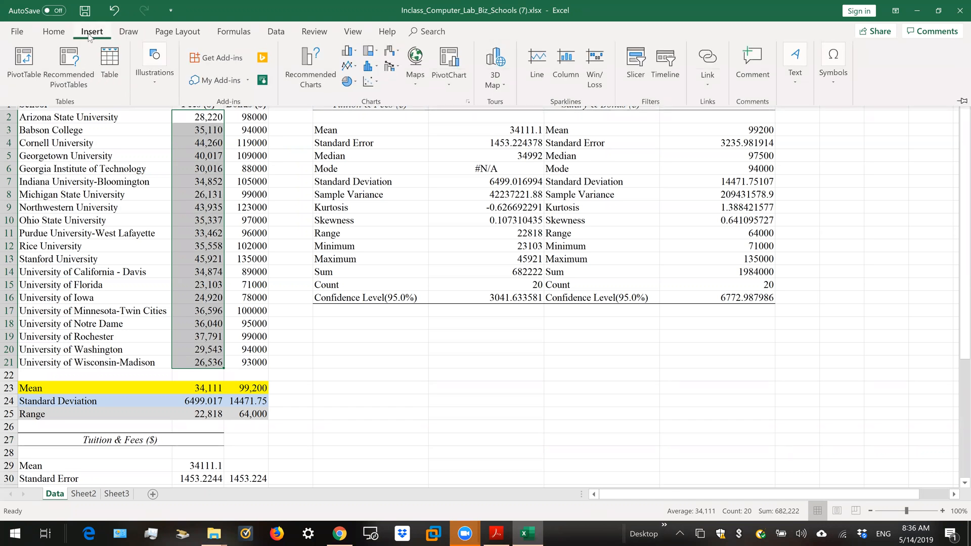
pyautogui.click(20, 65)
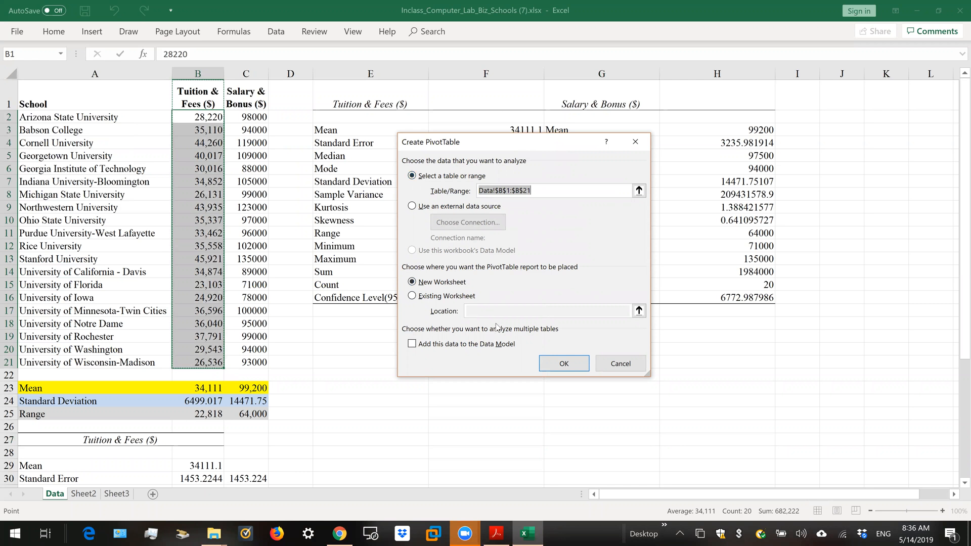
pyautogui.click(560, 365)
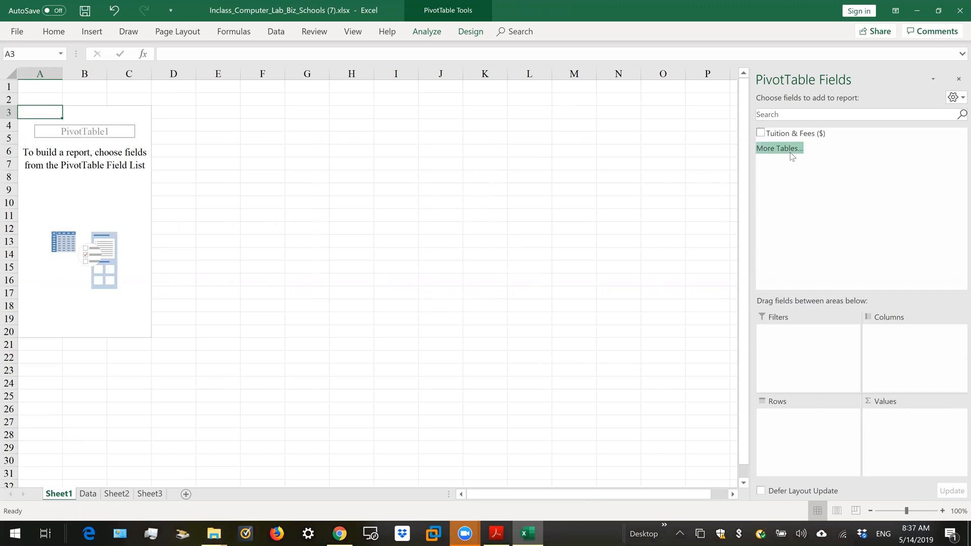
# Add Tuition & Fees ($) to both the Values and Rows areas of the PivotTable and summarize the values by Count.
pyautogui.click(761, 134)
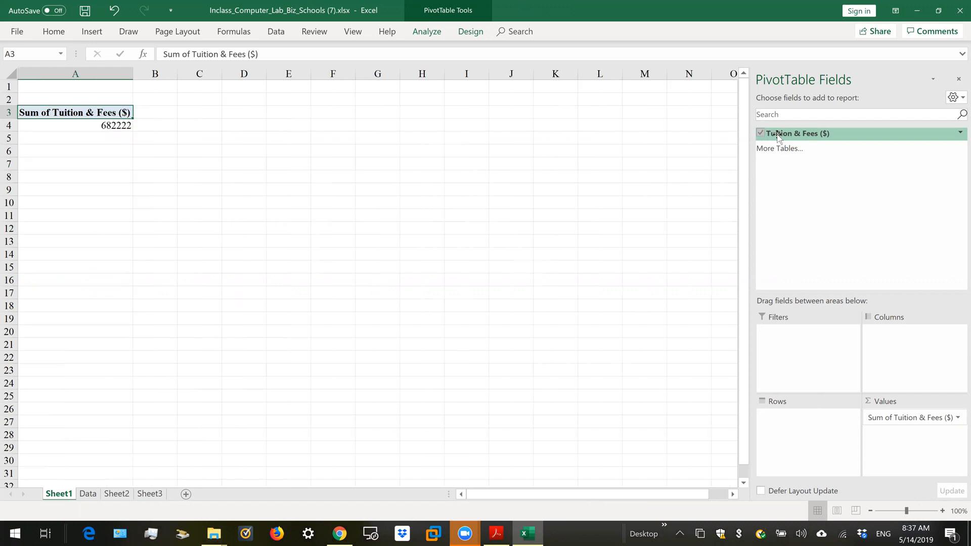
pyautogui.moveTo(778, 136); pyautogui.dragTo(791, 421)
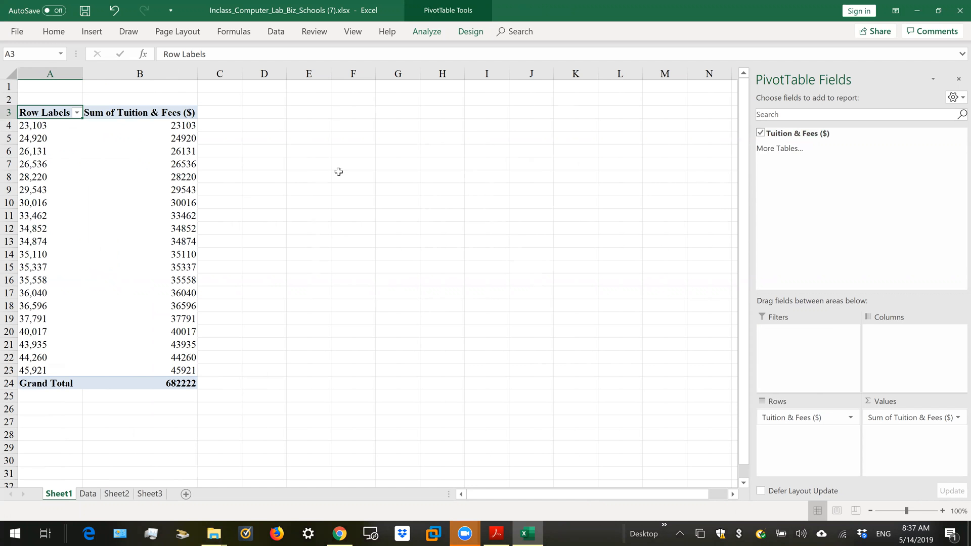
pyautogui.click(956, 418)
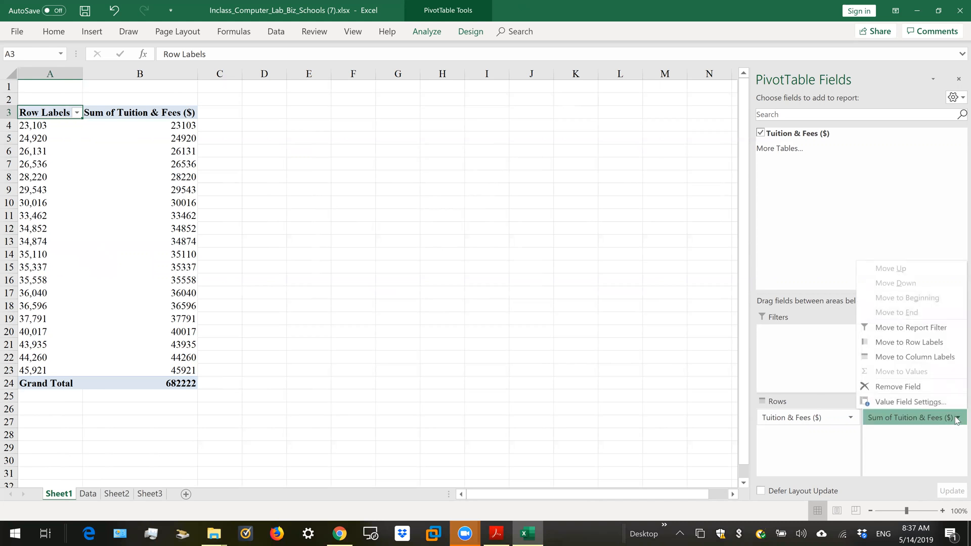
pyautogui.click(957, 419)
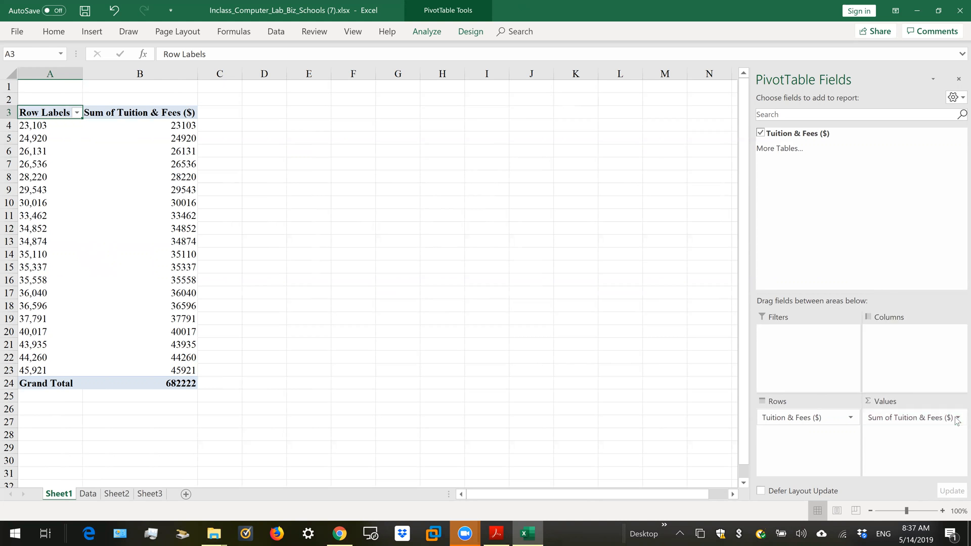
pyautogui.click(956, 418)
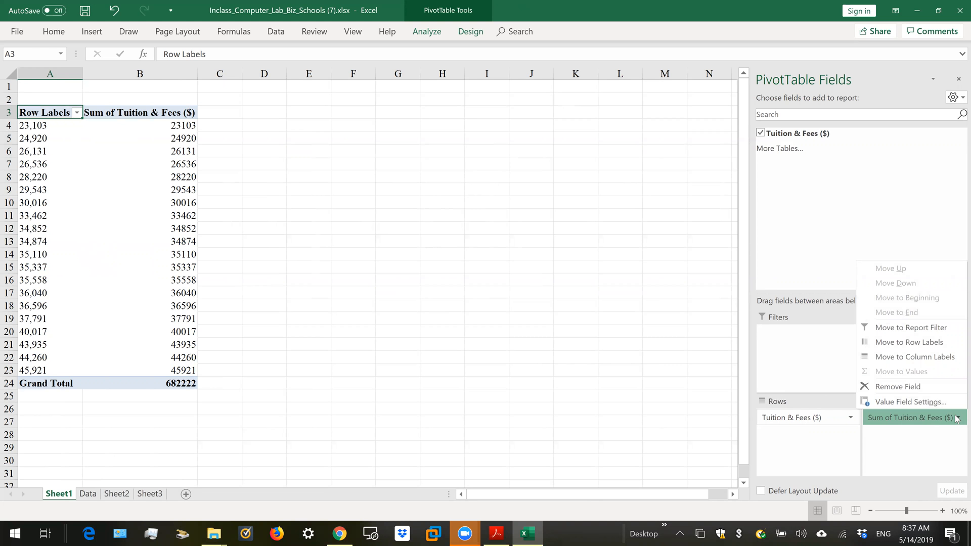
pyautogui.click(931, 402)
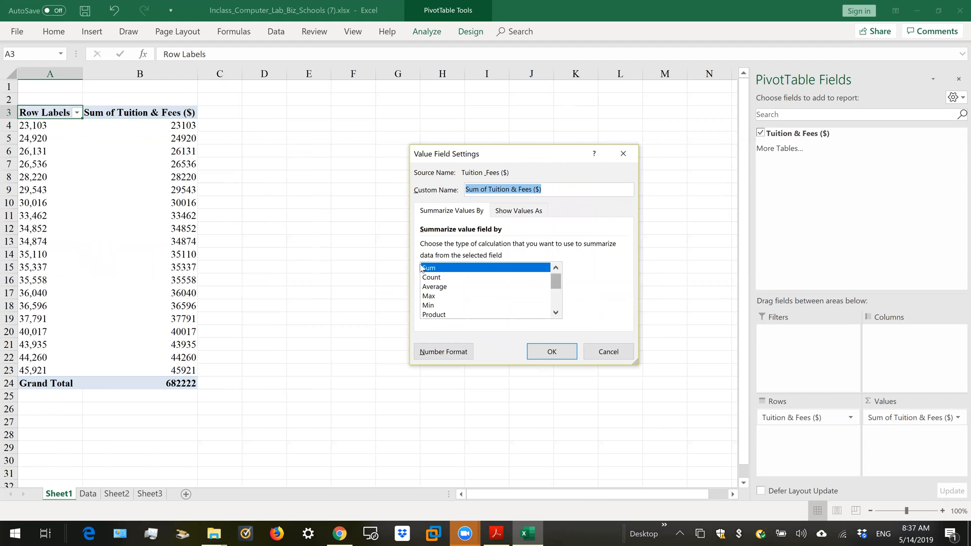
pyautogui.click(430, 278)
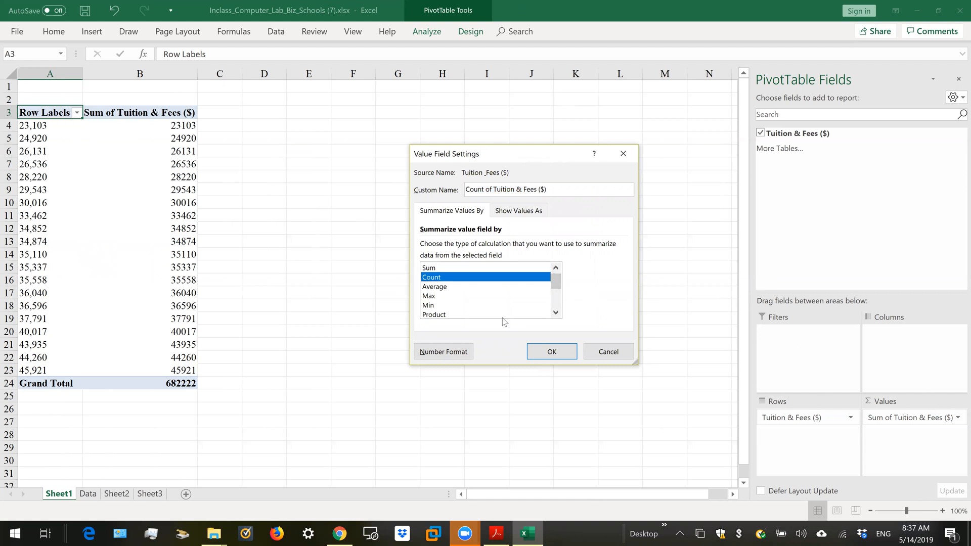
pyautogui.click(550, 353)
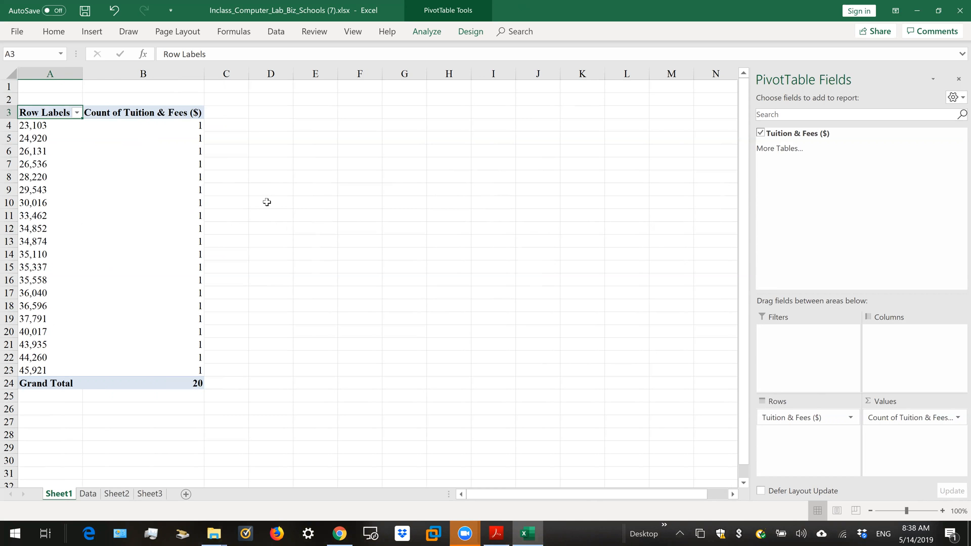
# Group the PivotTable's tuition row labels starting at 20000, ending at 50000, in intervals of 5000.
pyautogui.click(25, 126)
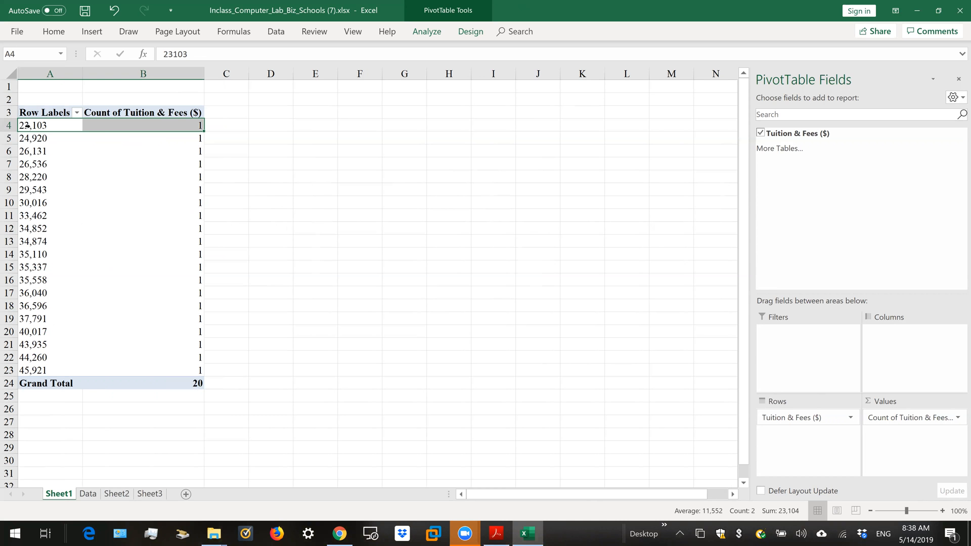
pyautogui.rightClick(43, 125)
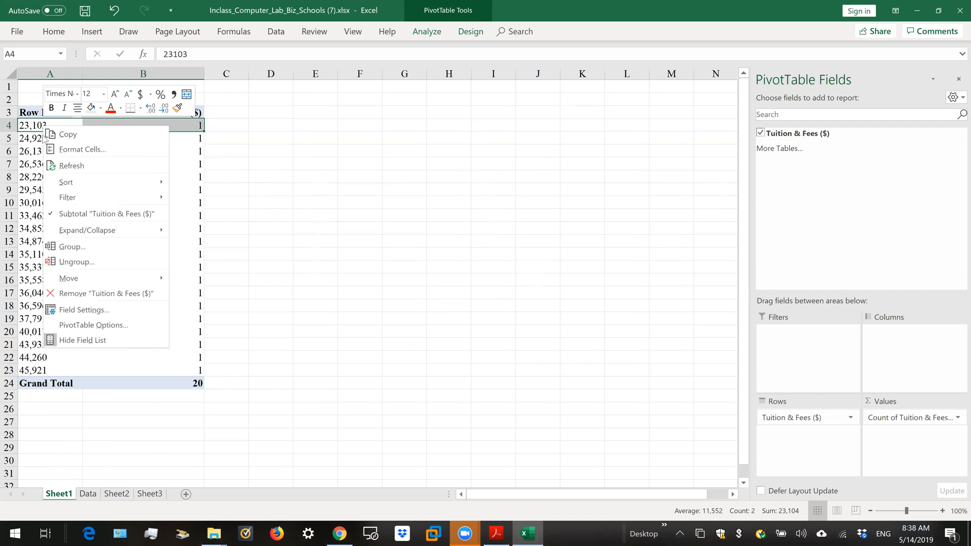
pyautogui.click(70, 247)
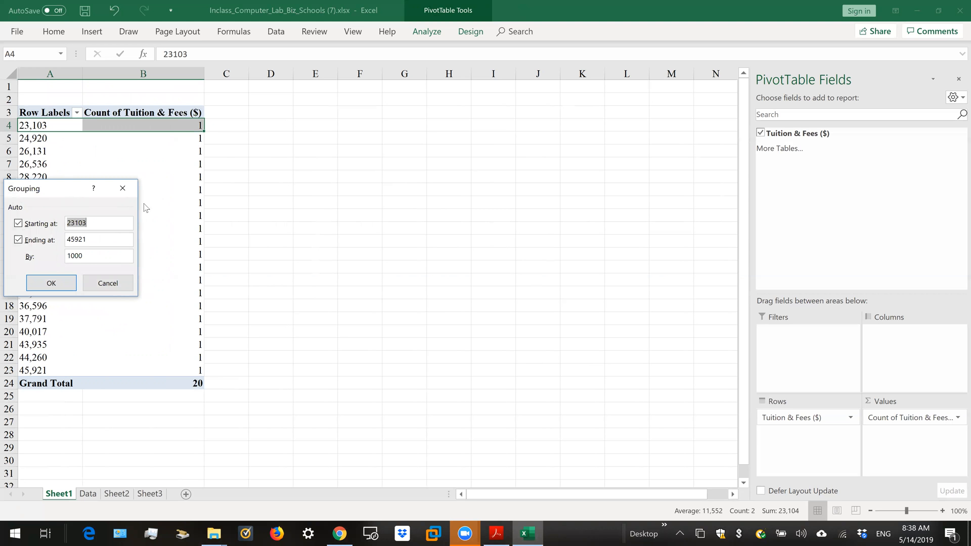
pyautogui.moveTo(66, 188); pyautogui.dragTo(70, 190)
pyautogui.moveTo(144, 203); pyautogui.dragTo(341, 171)
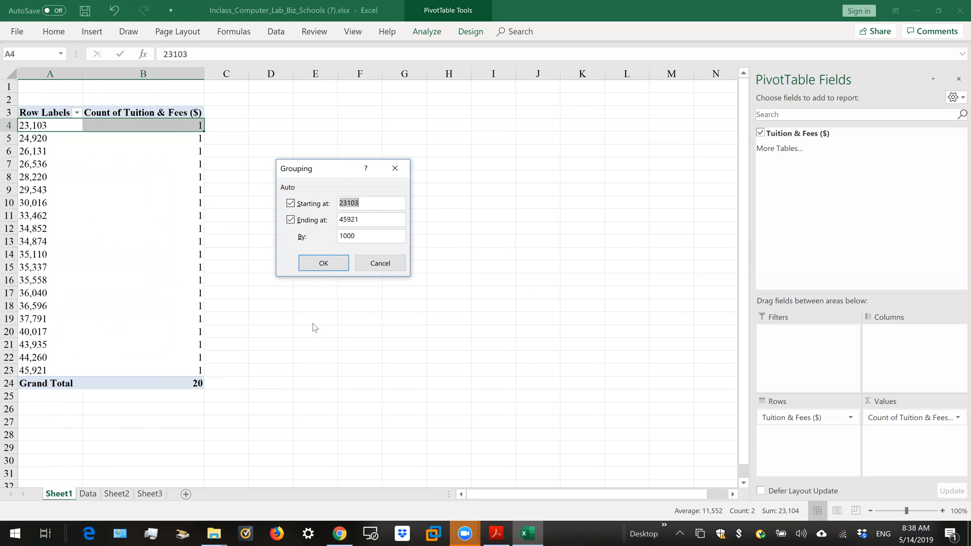
pyautogui.write('20000')
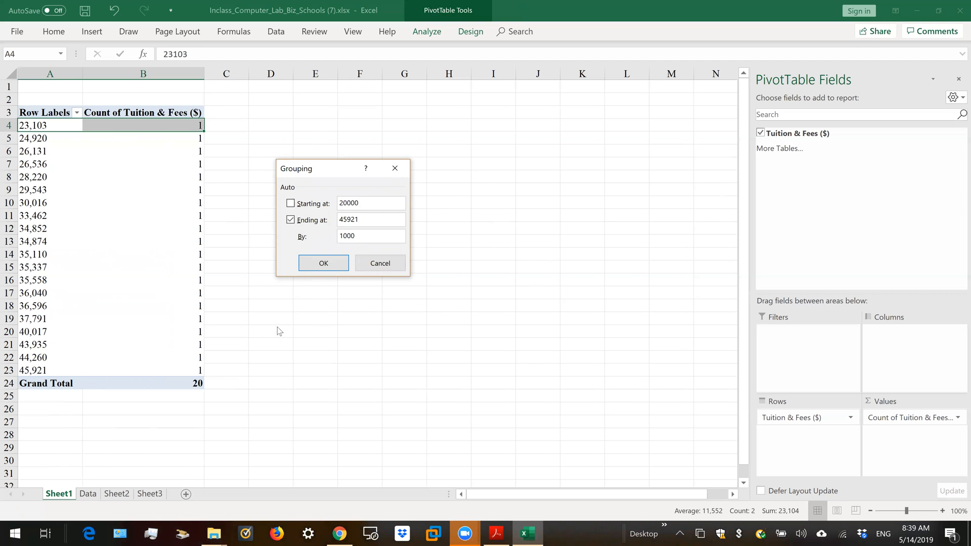
pyautogui.doubleClick(336, 220)
pyautogui.write('50000')
pyautogui.moveTo(355, 236); pyautogui.dragTo(312, 236)
pyautogui.write('500')
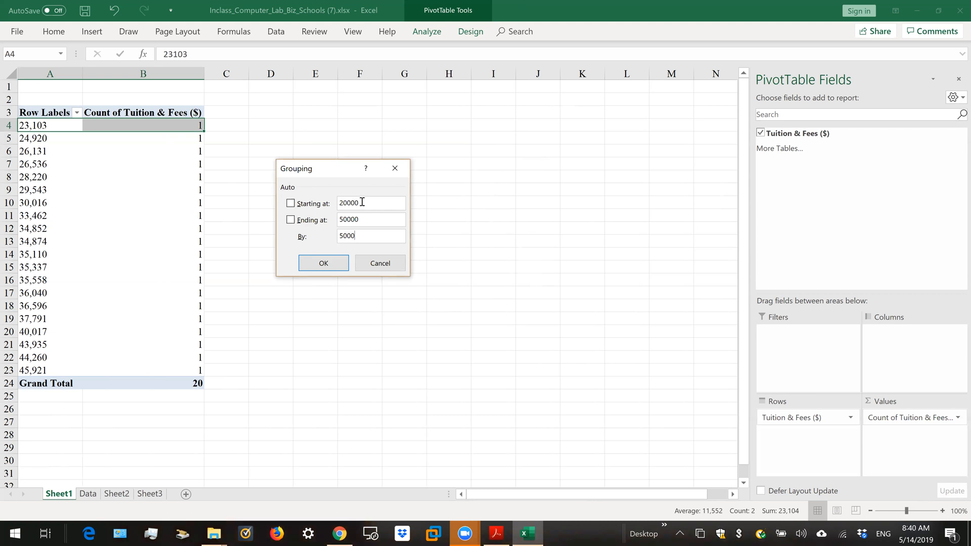
pyautogui.click(318, 264)
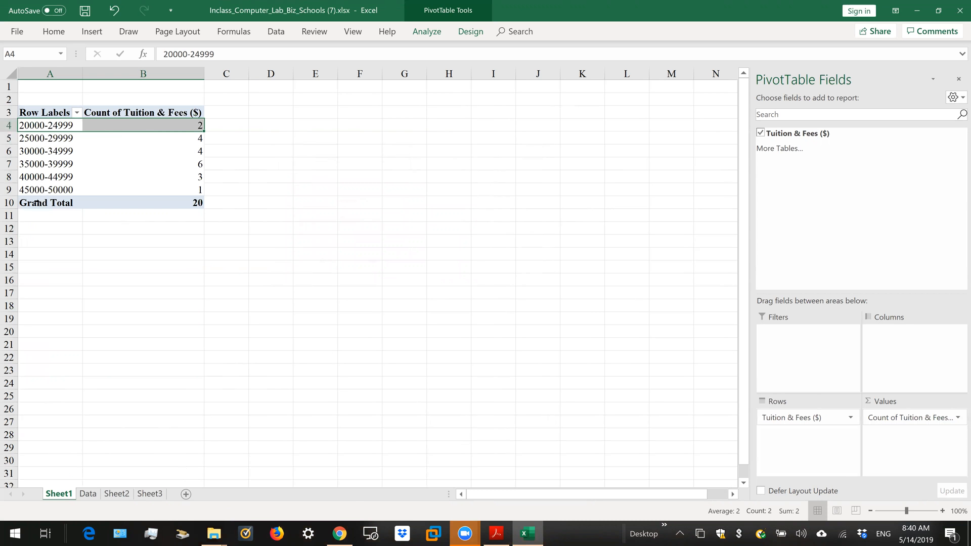
# Insert a Clustered Column PivotChart of the grouped tuition counts and enlarge it to reach about column M and row 28.
pyautogui.moveTo(170, 129)
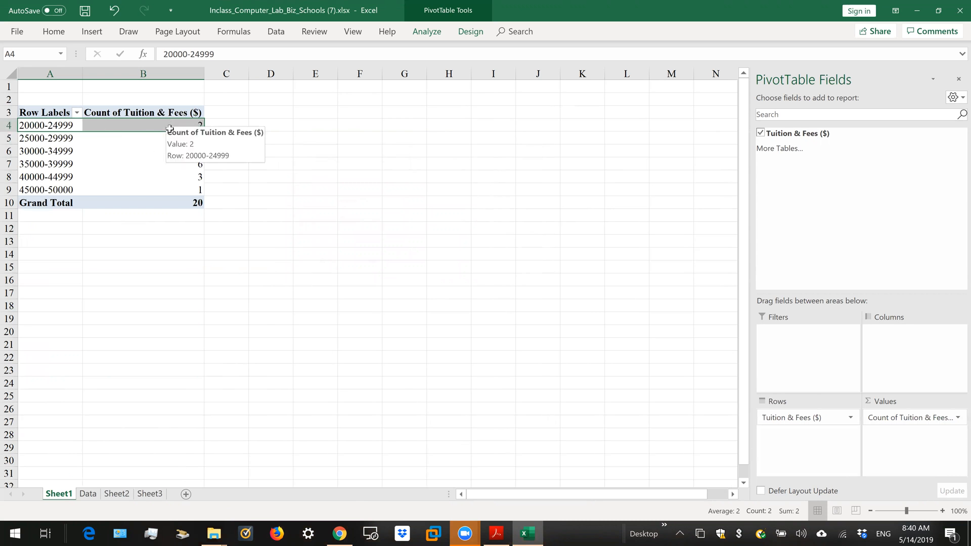
pyautogui.moveTo(168, 200)
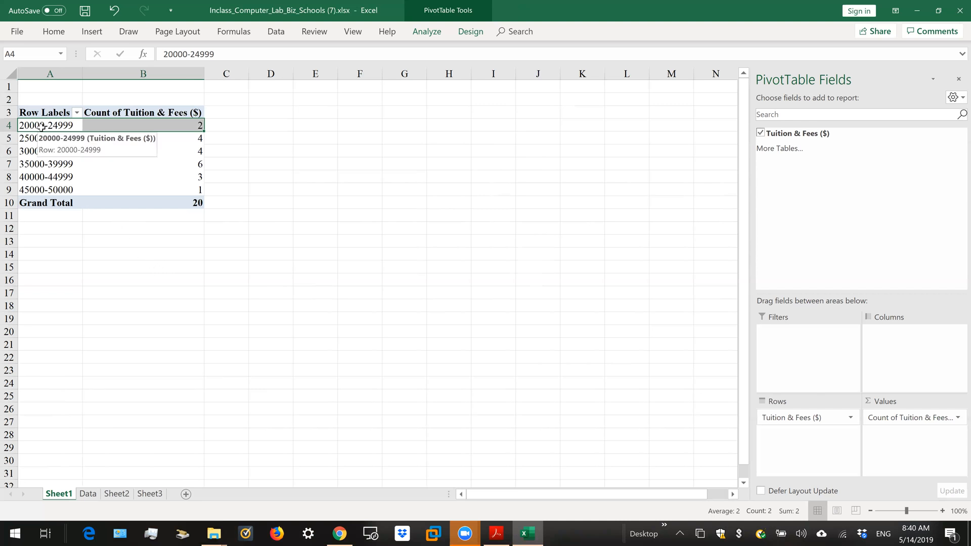
pyautogui.moveTo(42, 127); pyautogui.dragTo(182, 190)
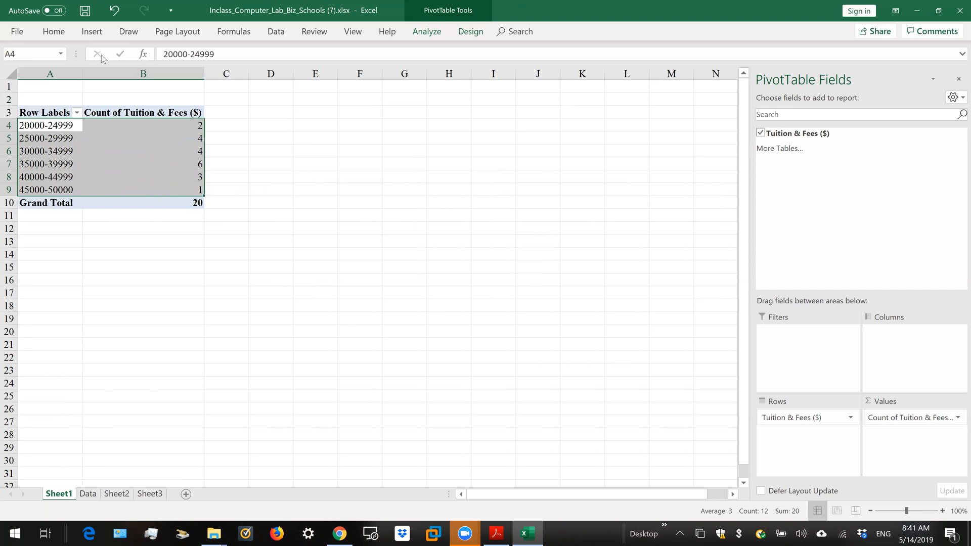
pyautogui.click(93, 33)
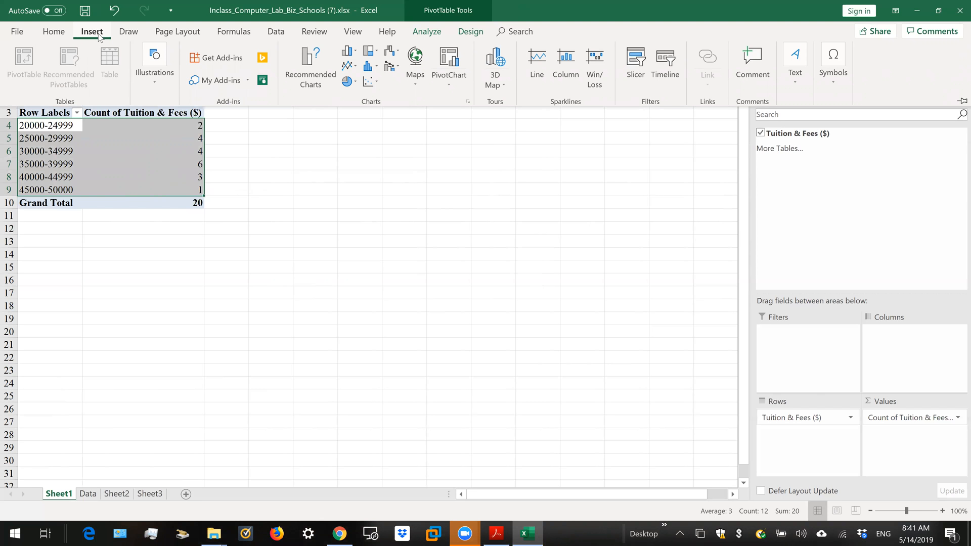
pyautogui.click(447, 61)
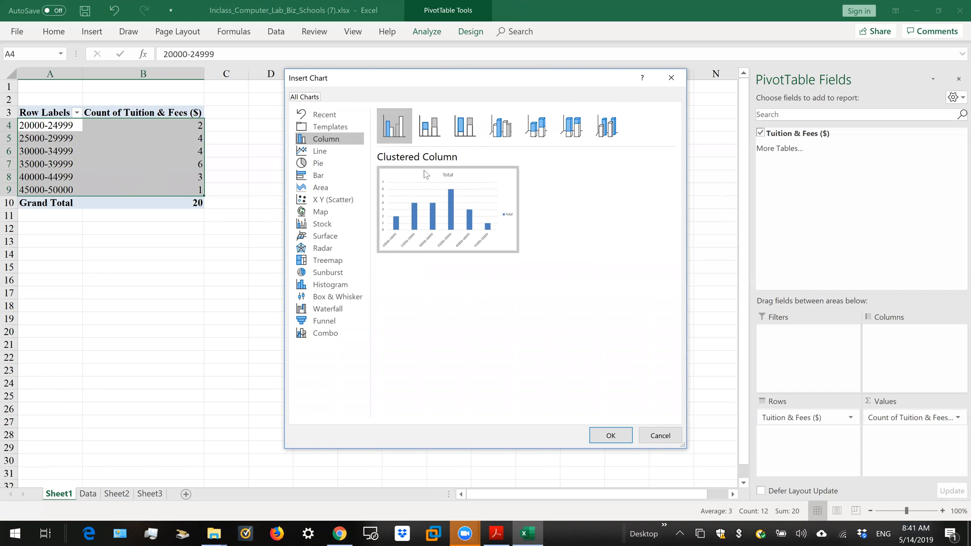
pyautogui.click(611, 436)
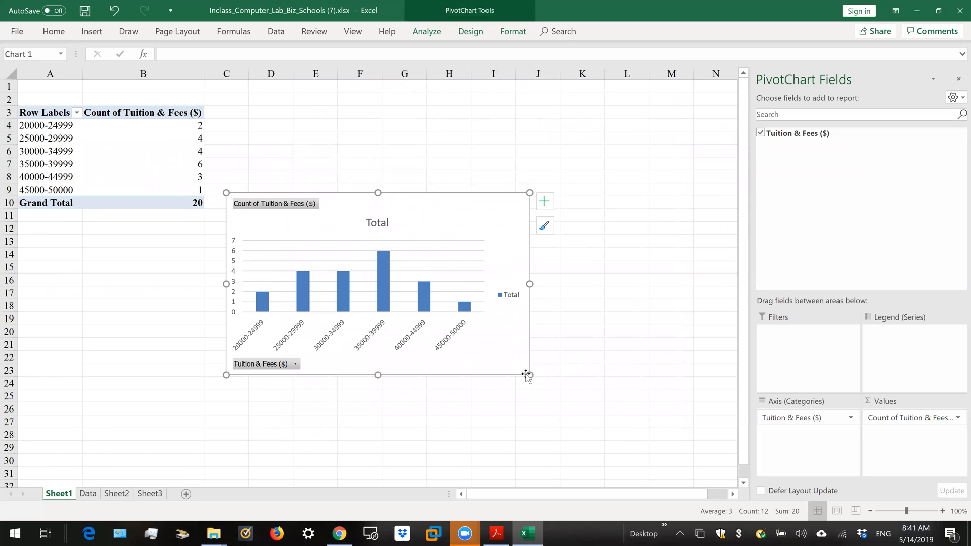
pyautogui.moveTo(530, 374); pyautogui.dragTo(688, 443)
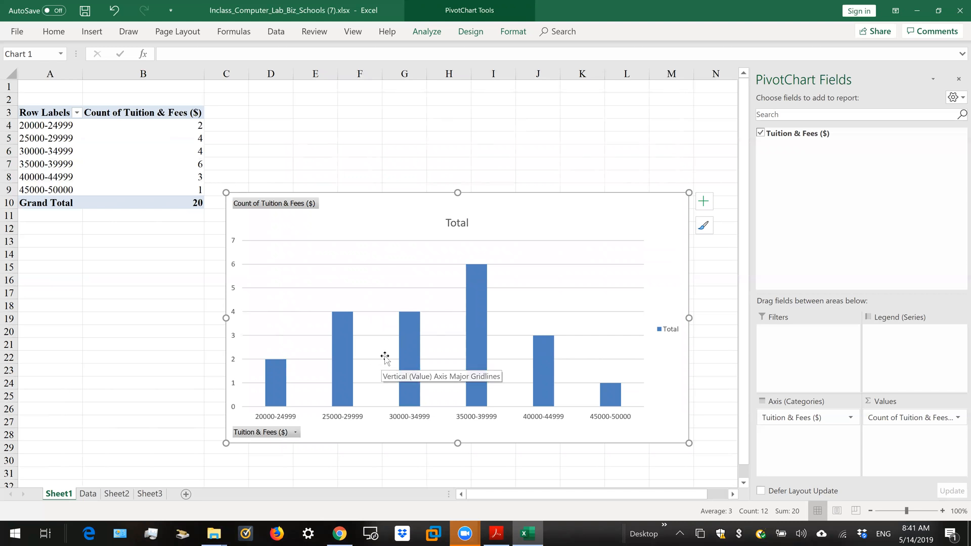
# Set the gap width of the chart's column series to 0% and close the series formatting.
pyautogui.moveTo(475, 338)
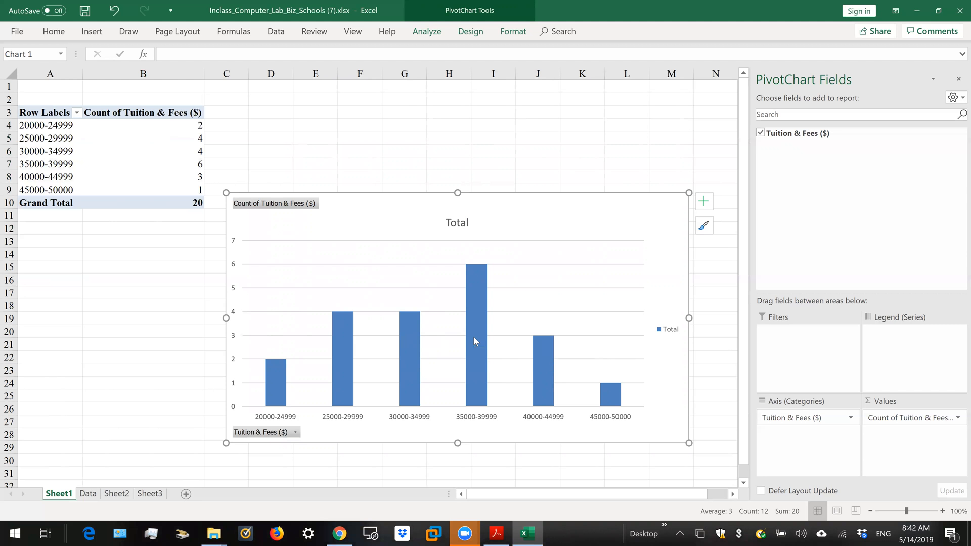
pyautogui.rightClick(474, 339)
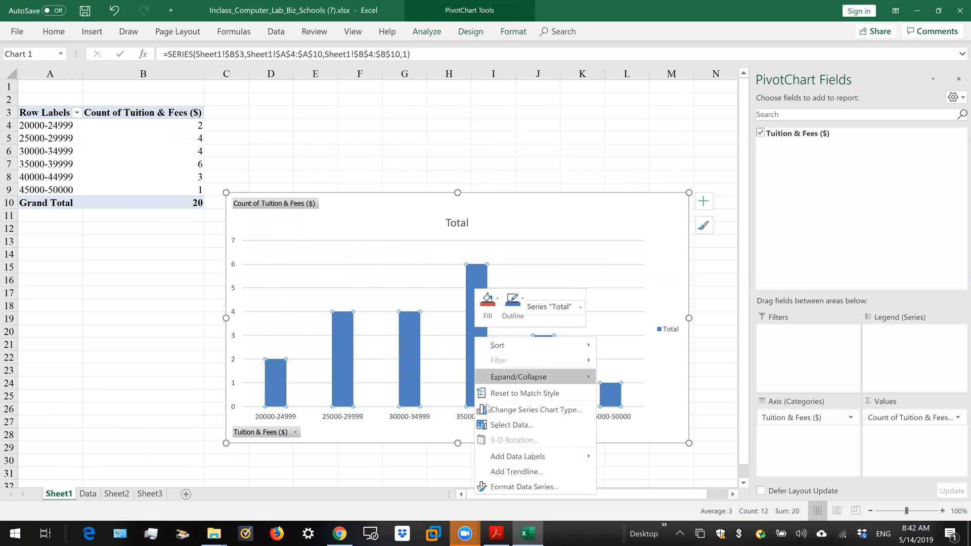
pyautogui.click(495, 486)
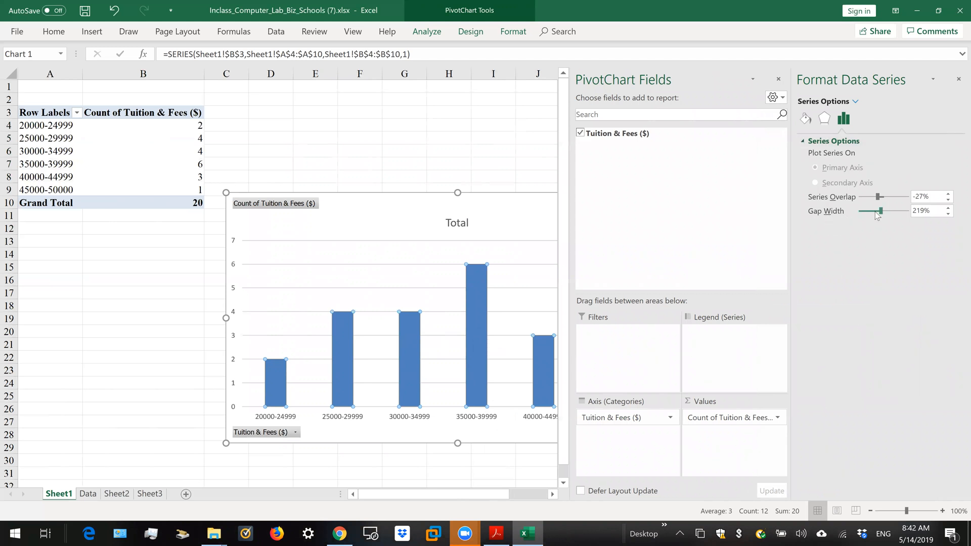
pyautogui.moveTo(881, 212); pyautogui.dragTo(848, 210)
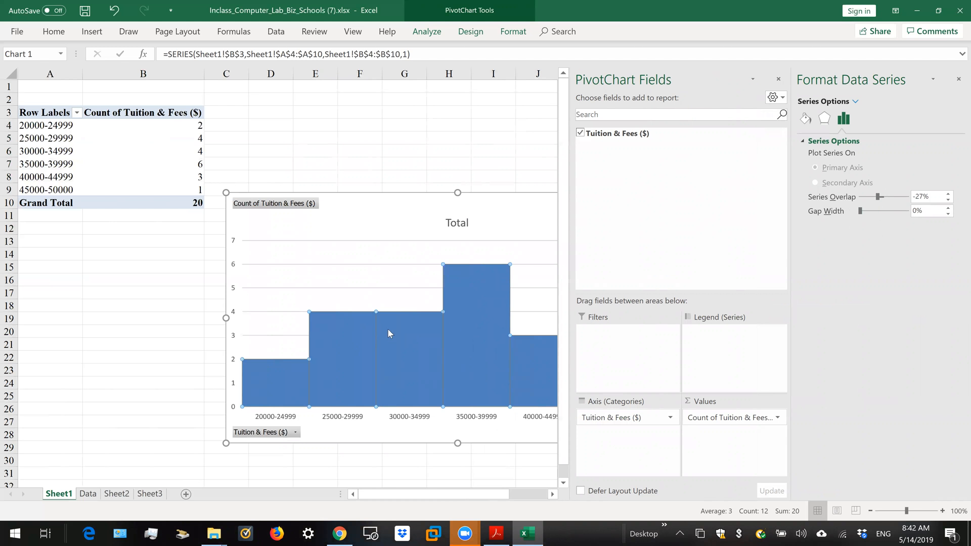
pyautogui.click(957, 80)
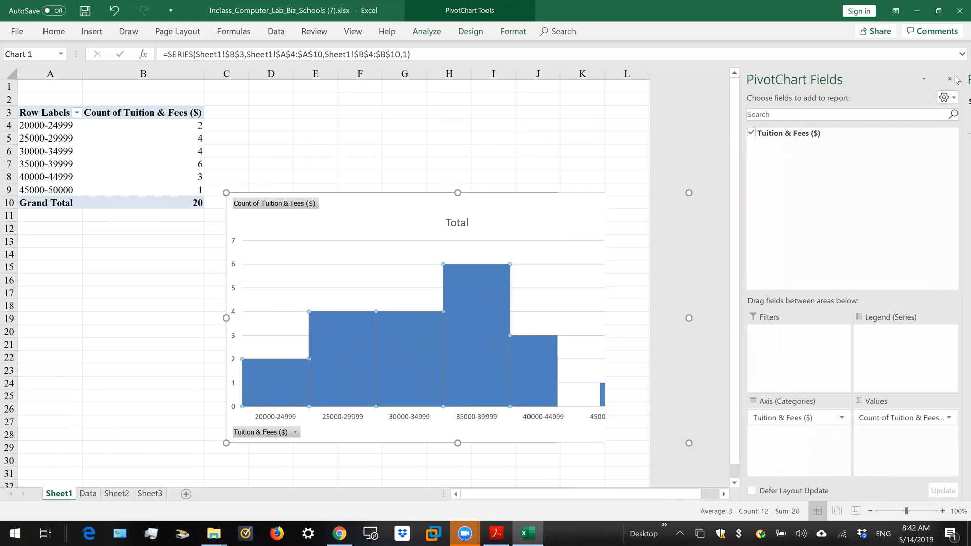
# Change the chart title to "Tuition & Fees ($) Histogram".
pyautogui.moveTo(262, 402)
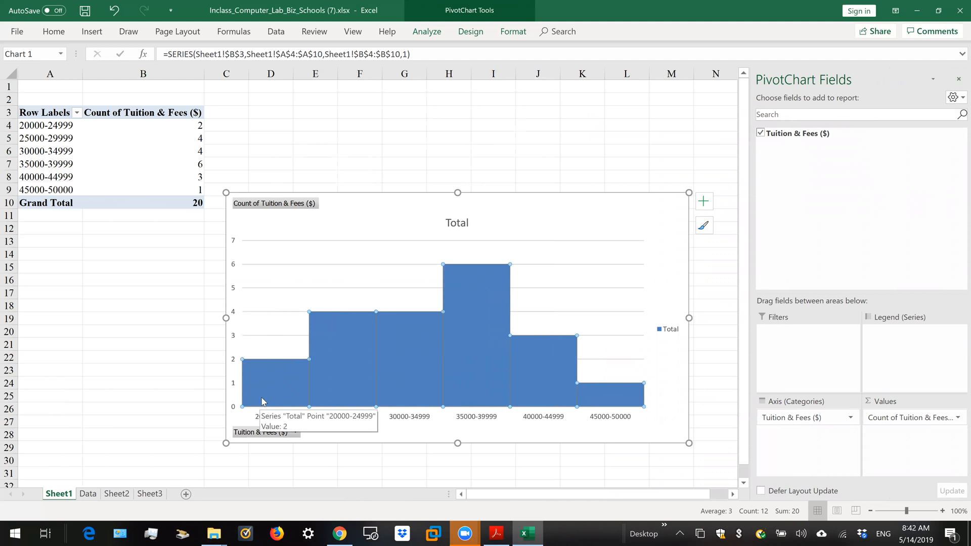
pyautogui.doubleClick(455, 226)
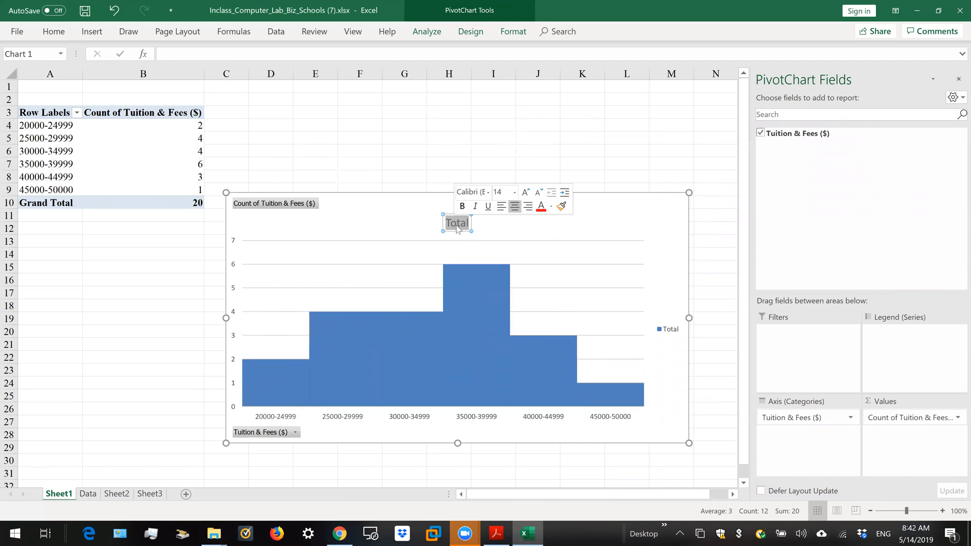
pyautogui.write('Tu')
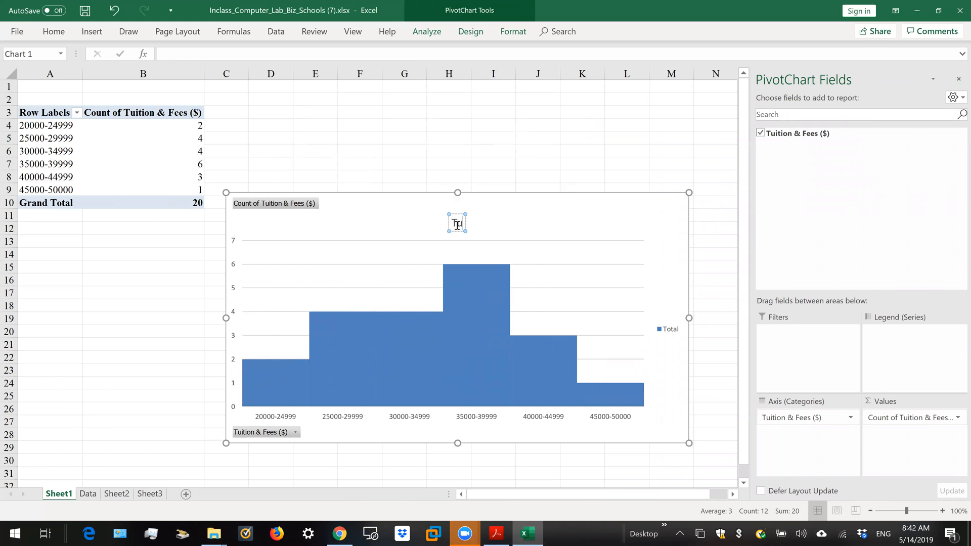
pyautogui.write('ition & Fees')
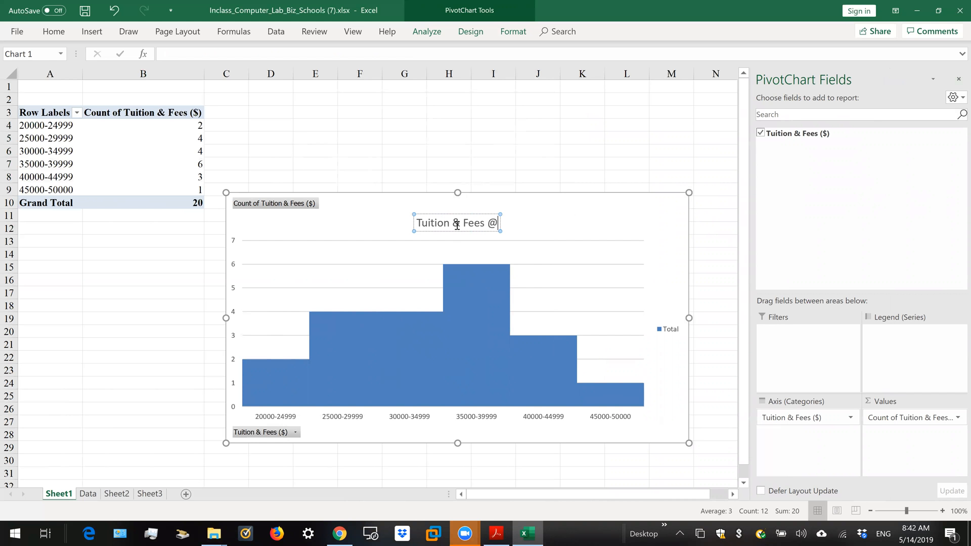
pyautogui.write(' ($)')
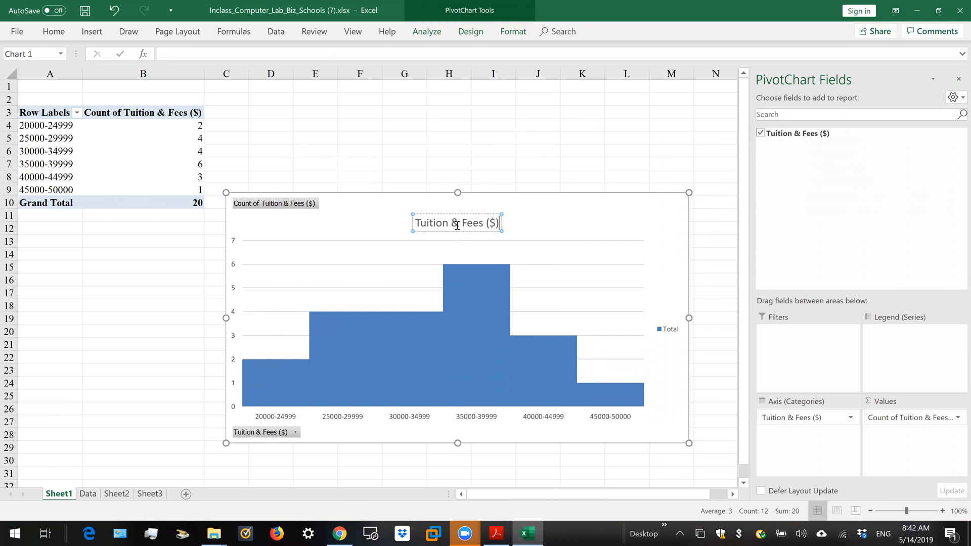
pyautogui.write(' Histogram')
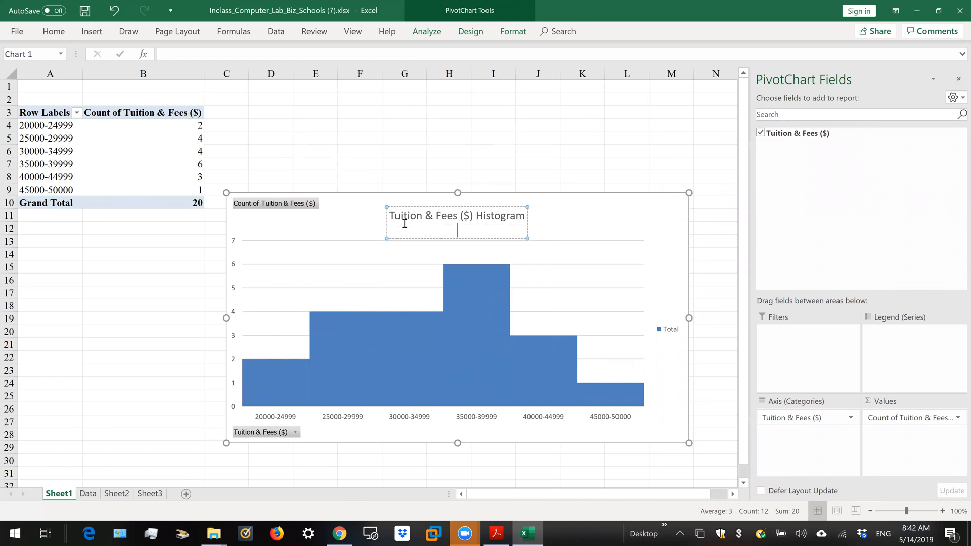
pyautogui.press('Return')
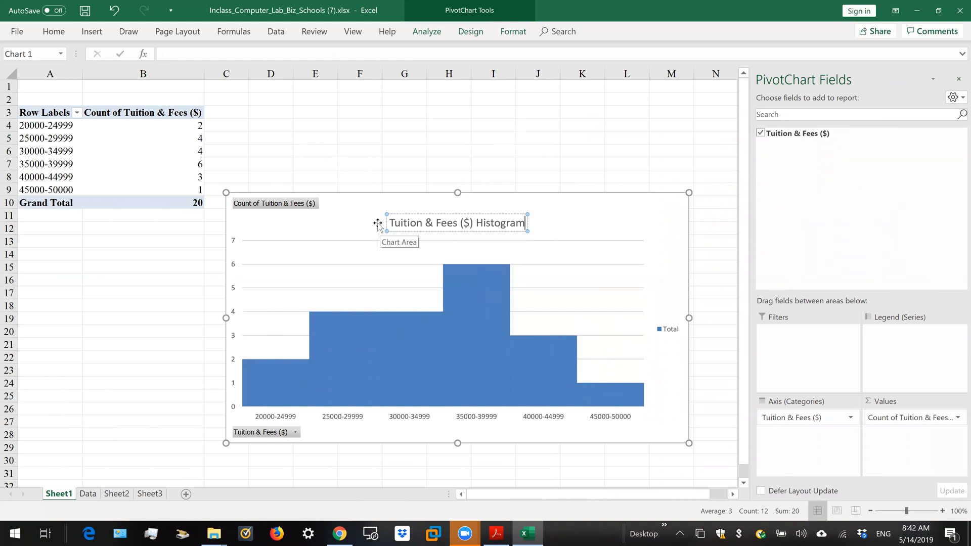
pyautogui.click(583, 283)
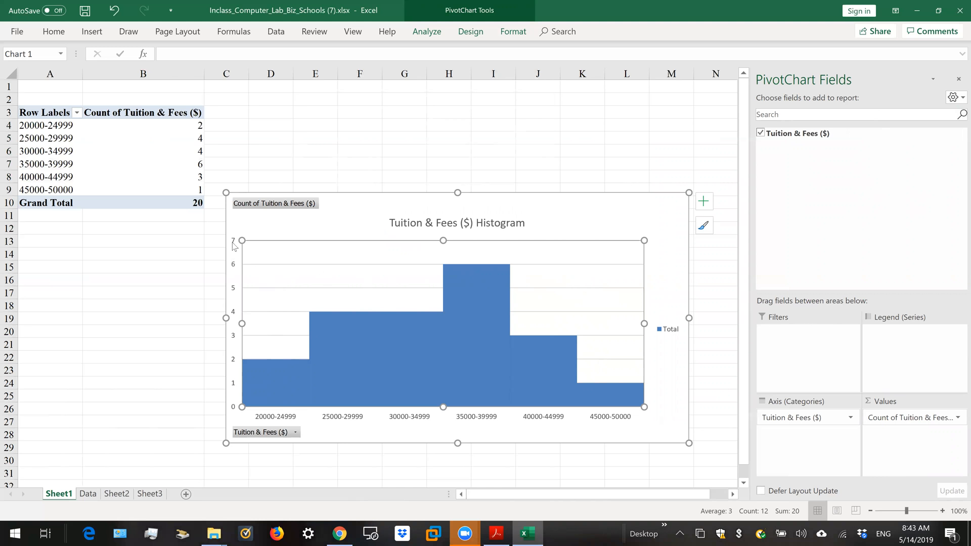
# Add a primary vertical axis title to the histogram and set its text to "Frequency".
pyautogui.moveTo(243, 380)
pyautogui.click(465, 34)
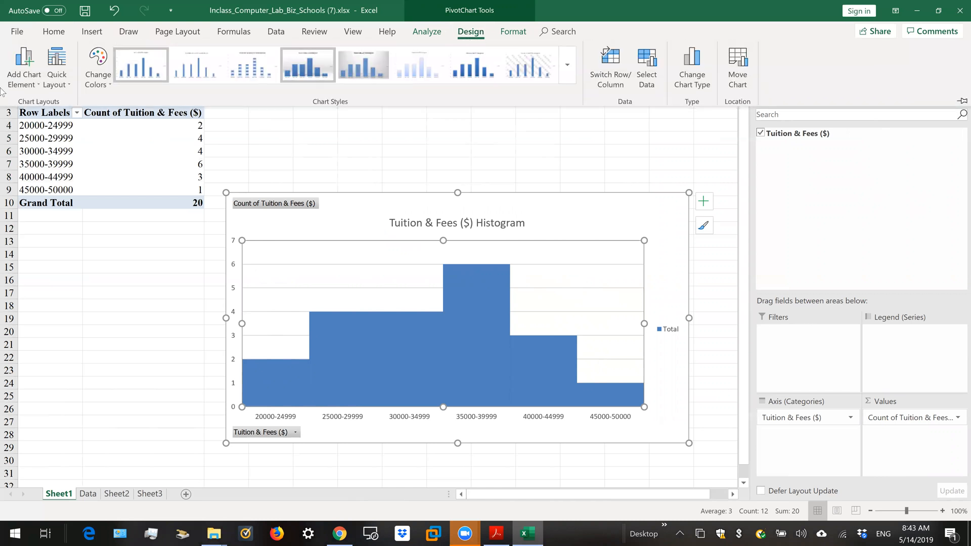
pyautogui.click(17, 71)
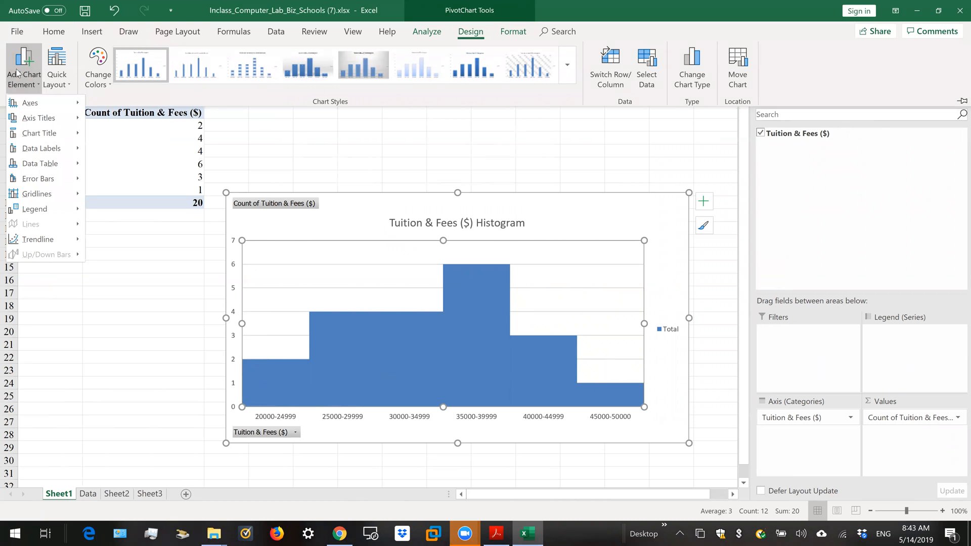
pyautogui.moveTo(28, 122)
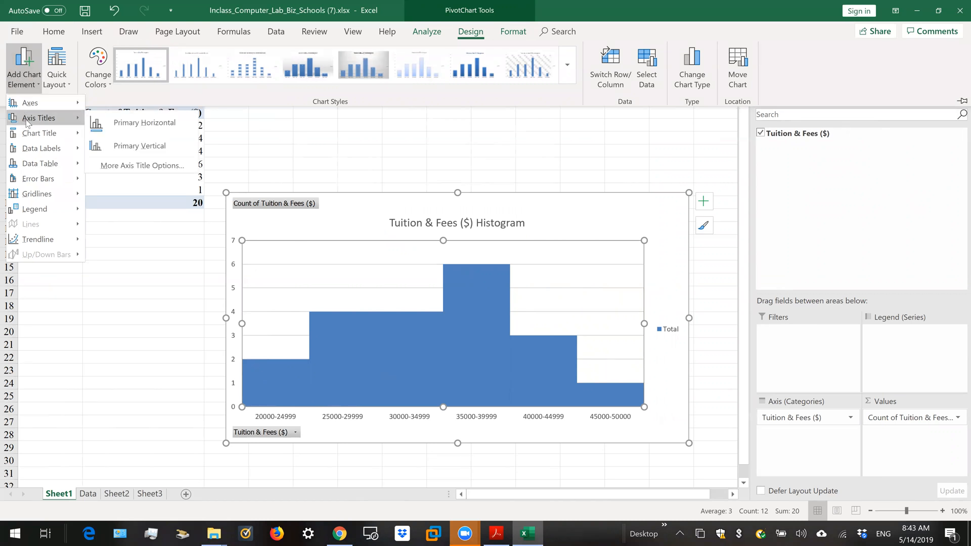
pyautogui.click(126, 147)
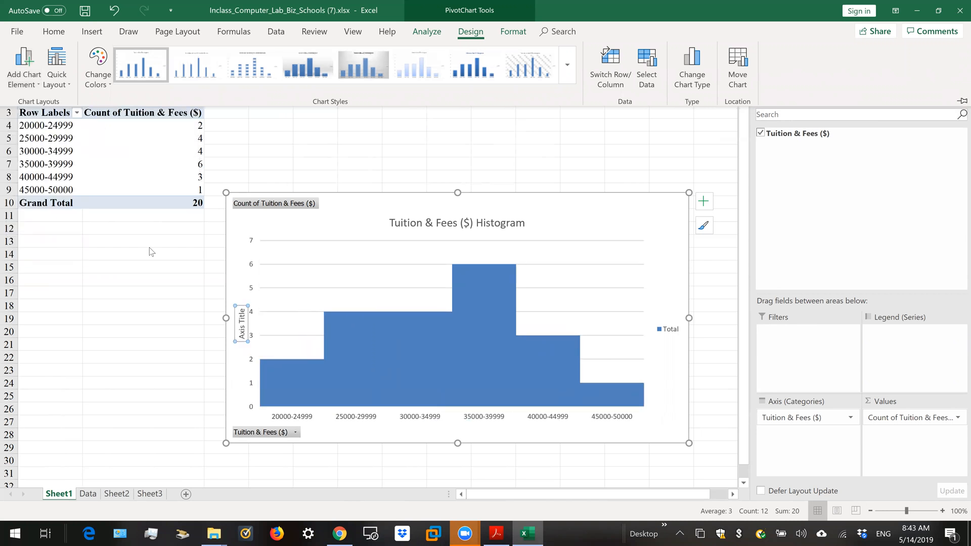
pyautogui.doubleClick(240, 326)
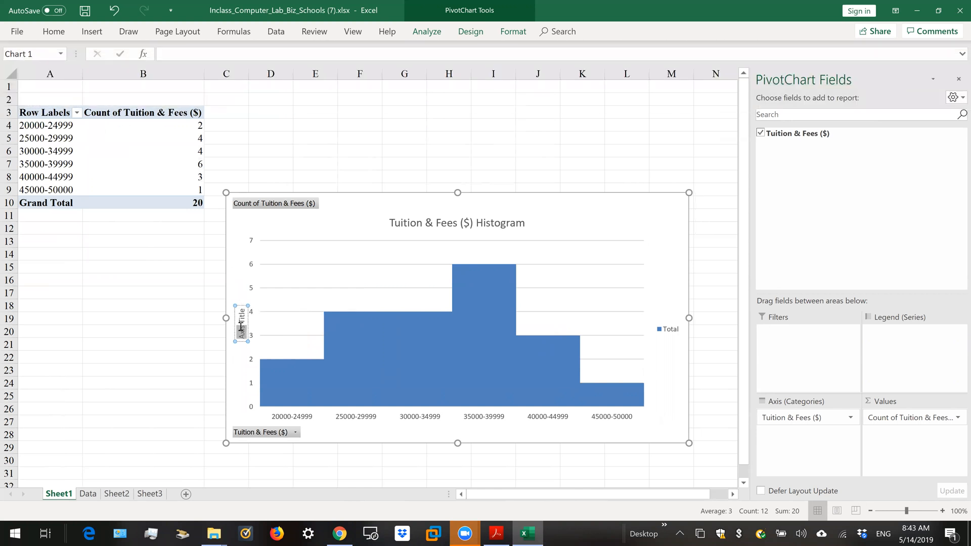
pyautogui.click(240, 327)
pyautogui.tripleClick(239, 329)
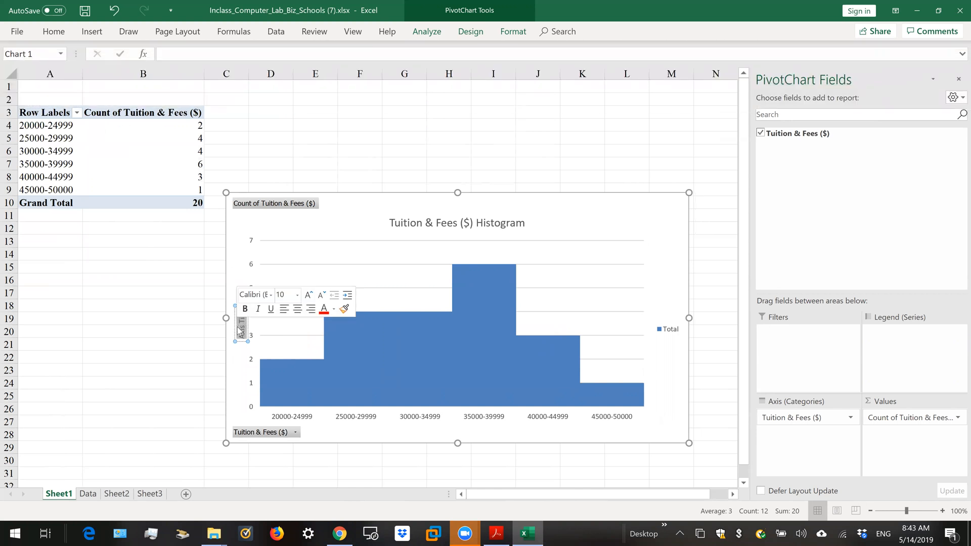
pyautogui.write('Frequenc')
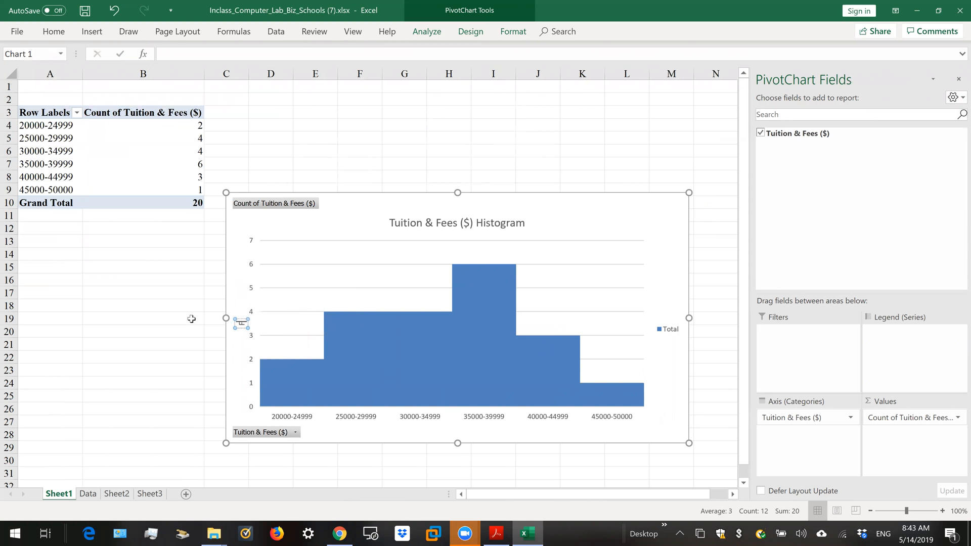
pyautogui.write('y')
pyautogui.click(241, 376)
# Delete the "Total" legend from the histogram.
pyautogui.rightClick(663, 331)
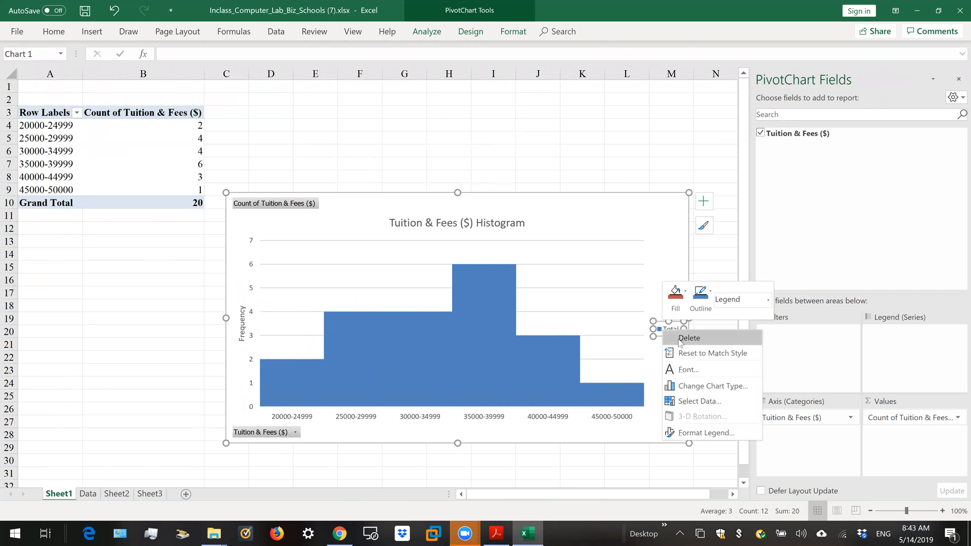
pyautogui.click(683, 339)
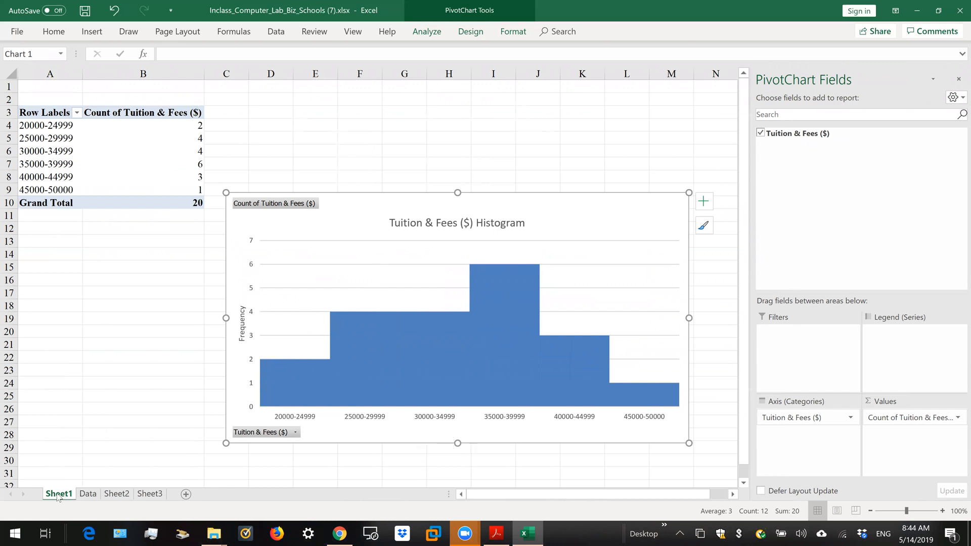
# Rename the Sheet1 worksheet containing the PivotTable and chart as "Histogram".
pyautogui.click(87, 494)
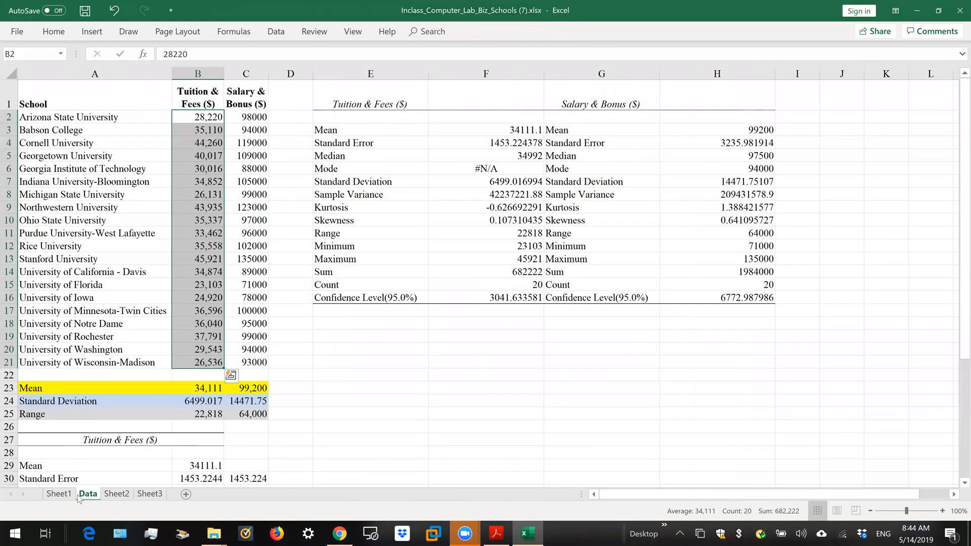
pyautogui.click(60, 495)
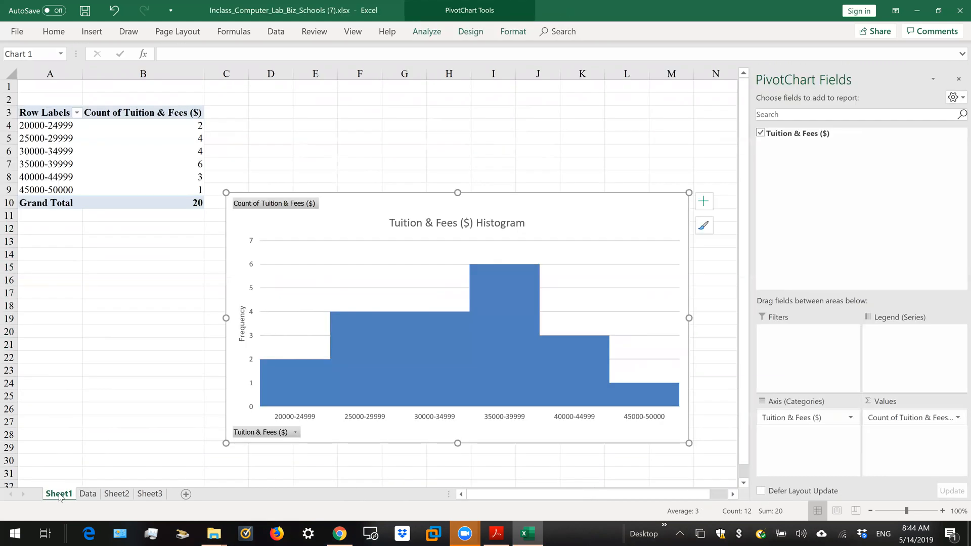
pyautogui.write('Historgr')
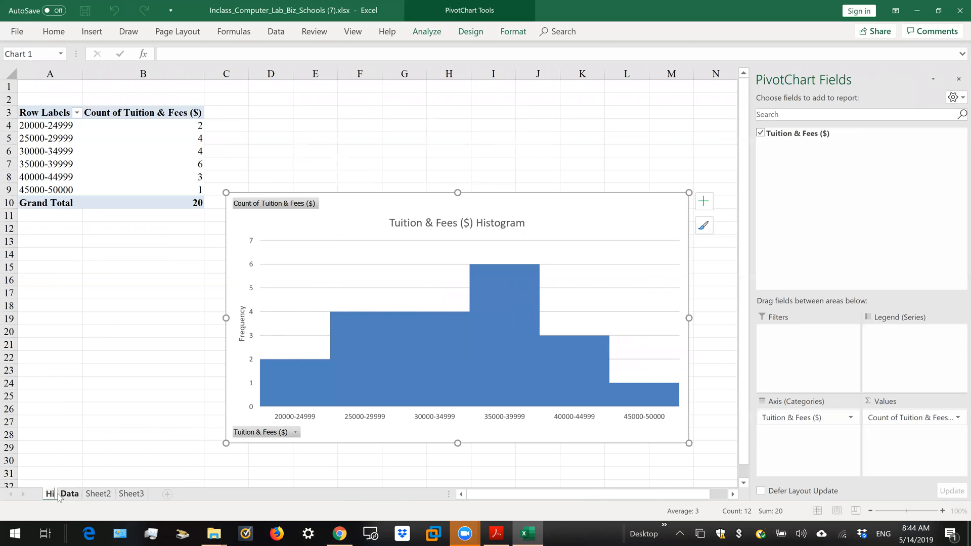
pyautogui.press('BackSpace')
pyautogui.press('BackSpace')
pyautogui.press('BackSpace')
pyautogui.press('BackSpace')
pyautogui.press('BackSpace')
pyautogui.press('BackSpace')
pyautogui.press('BackSpace')
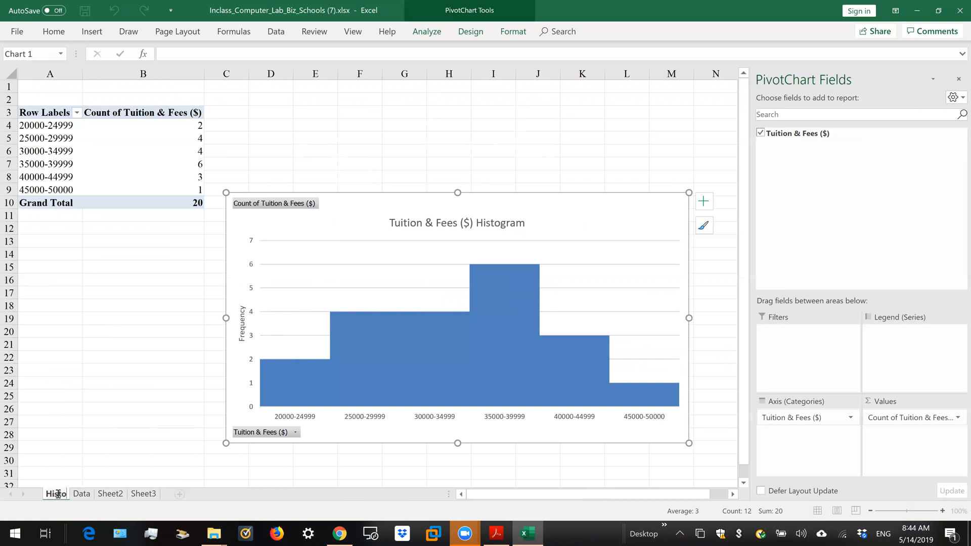
pyautogui.doubleClick(50, 496)
pyautogui.write('Hist')
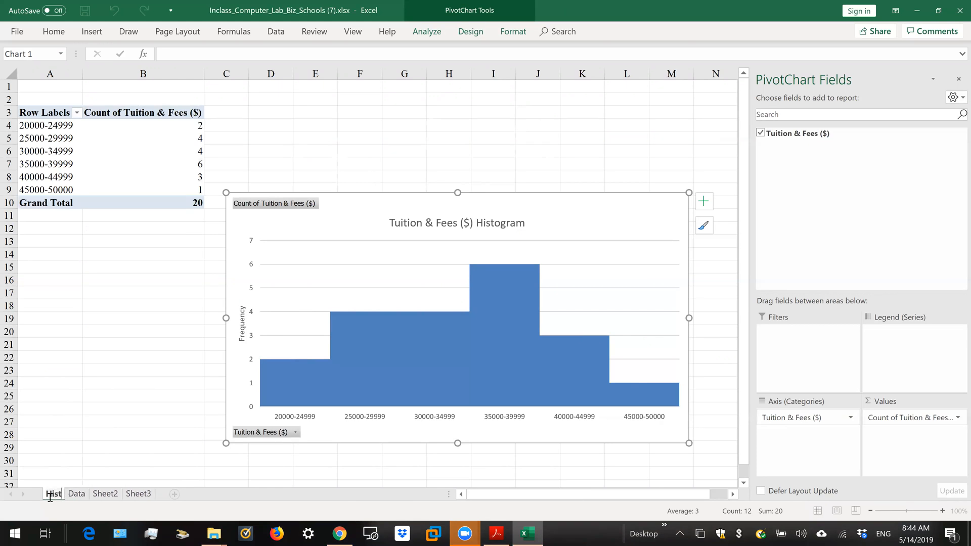
pyautogui.write('ogram')
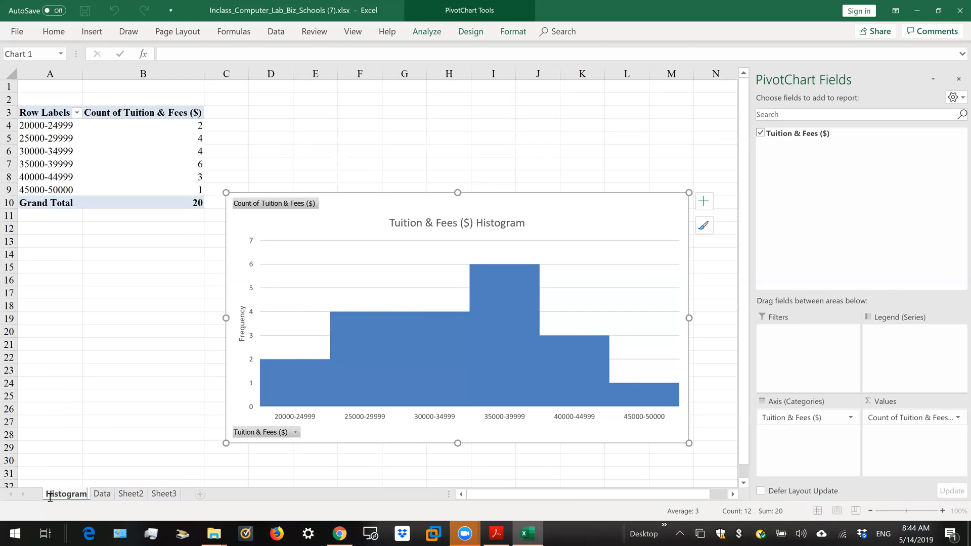
pyautogui.click(47, 440)
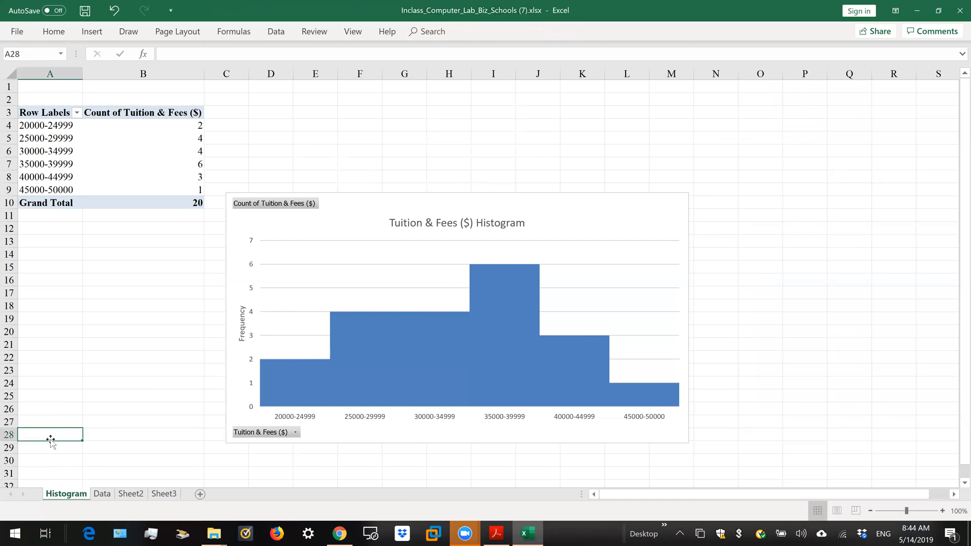